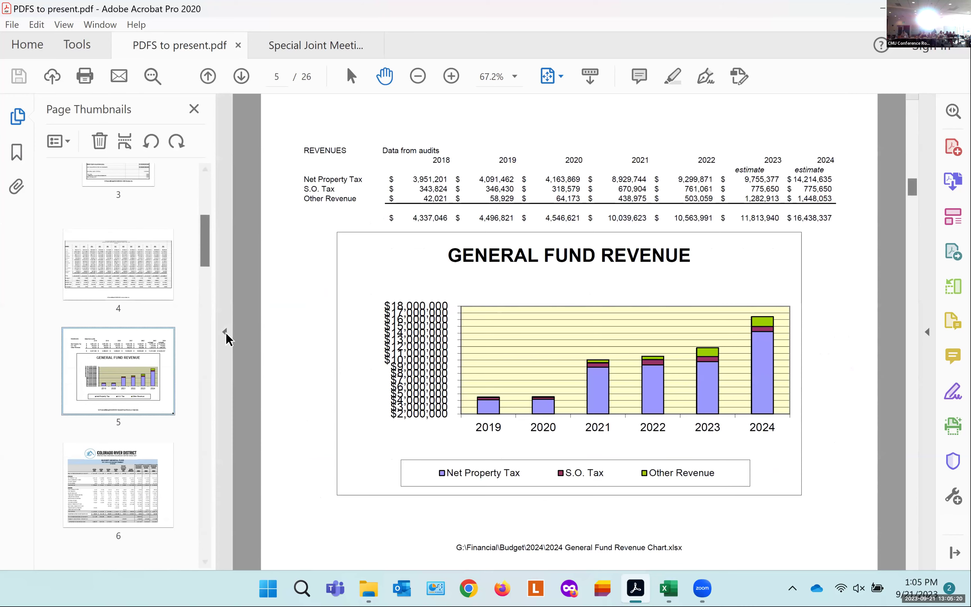
# Step: Hide the page thumbnails and enlarge the General Fund Revenue page to fit the window width
pyautogui.click(225, 332)
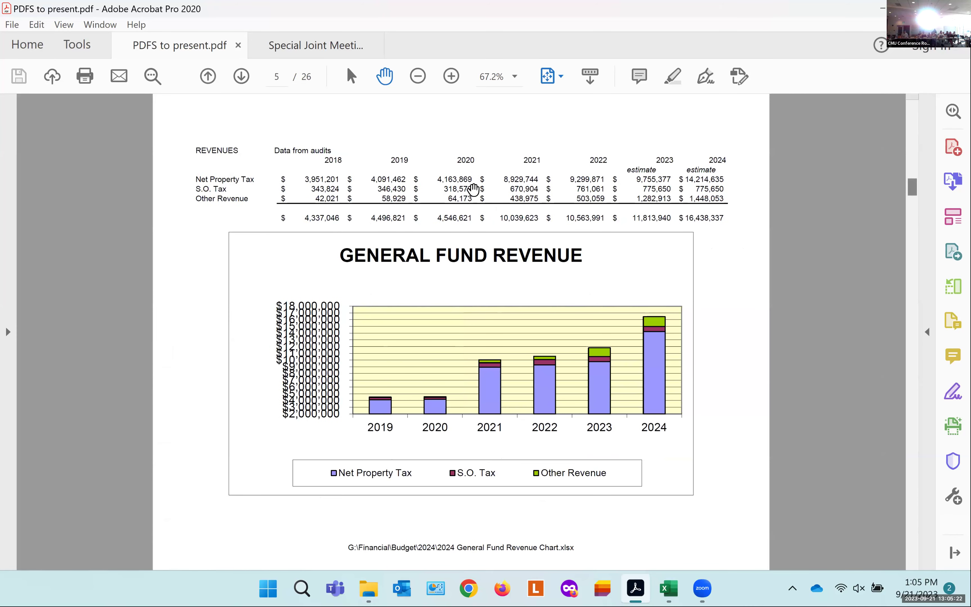
pyautogui.click(451, 76)
pyautogui.hotkey('ctrl', '2')
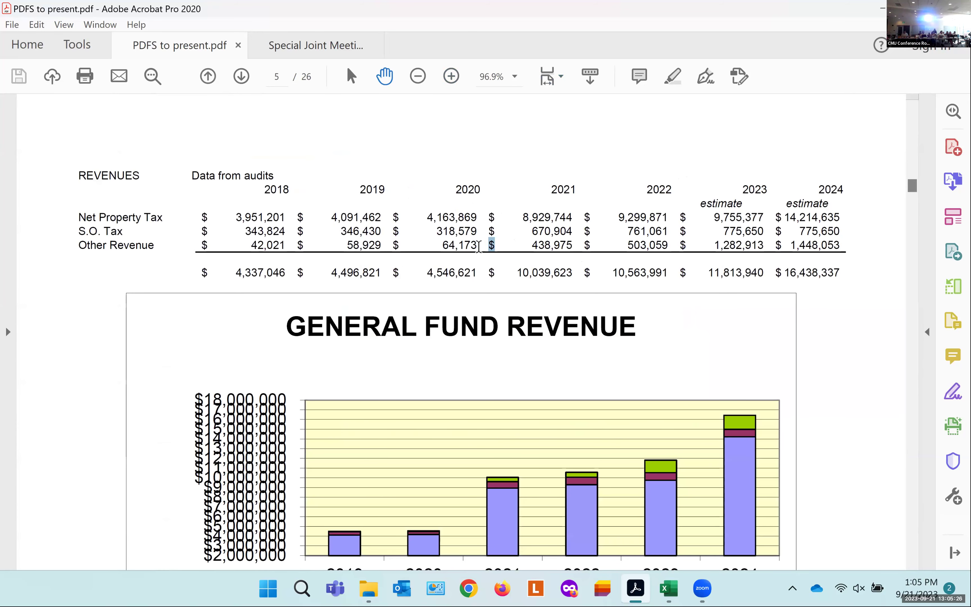
pyautogui.moveTo(495, 245); pyautogui.dragTo(442, 245)
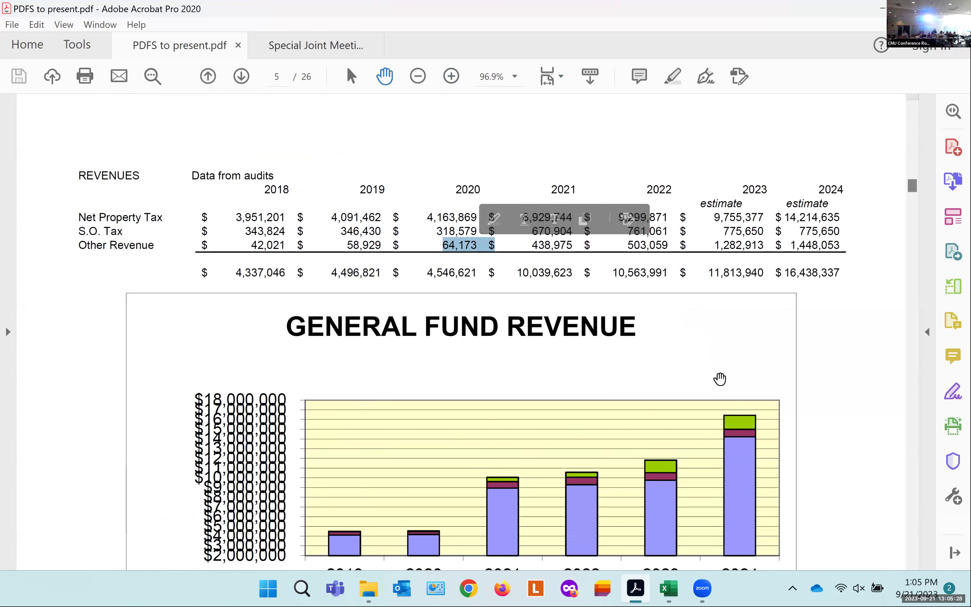
pyautogui.click(734, 361)
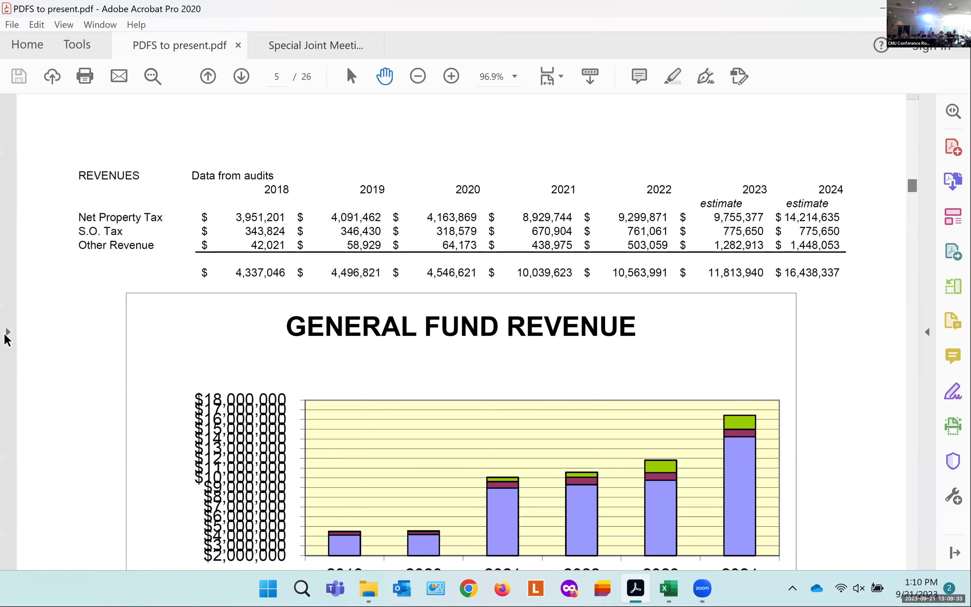
# Step: Bring back the navigation strip and go back to page 4 with the net assessed valuations by county
pyautogui.click(7, 334)
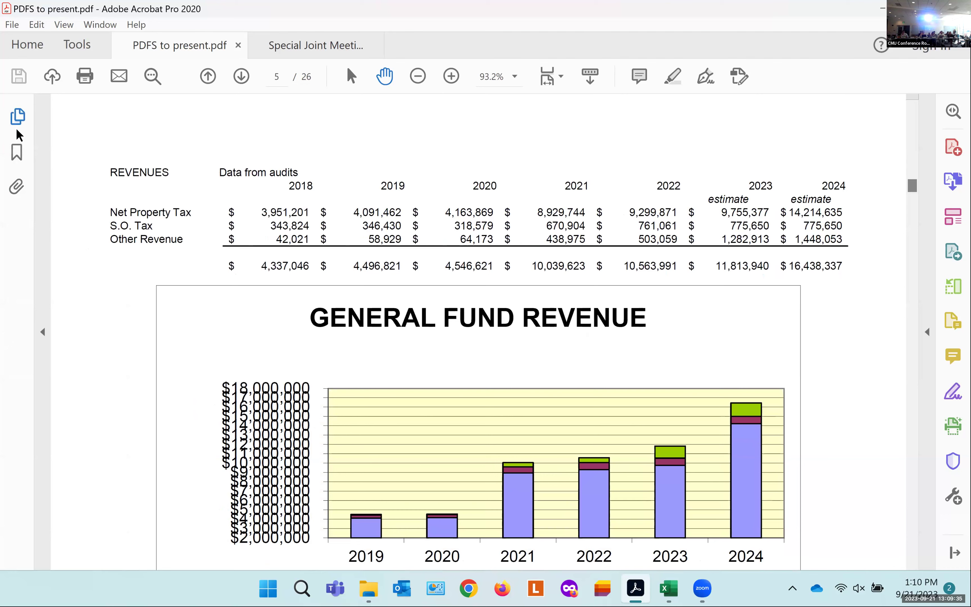
pyautogui.click(208, 76)
pyautogui.click(208, 76)
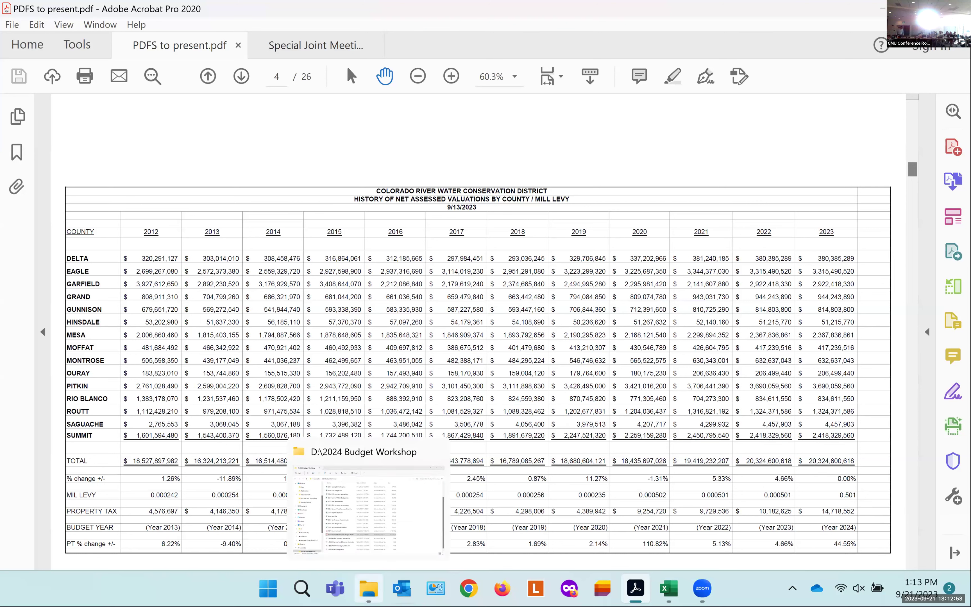
# Step: Display 2024 county tax history.pdf, enlarged to the window width with the table visible down to its last row
pyautogui.moveTo(669, 588)
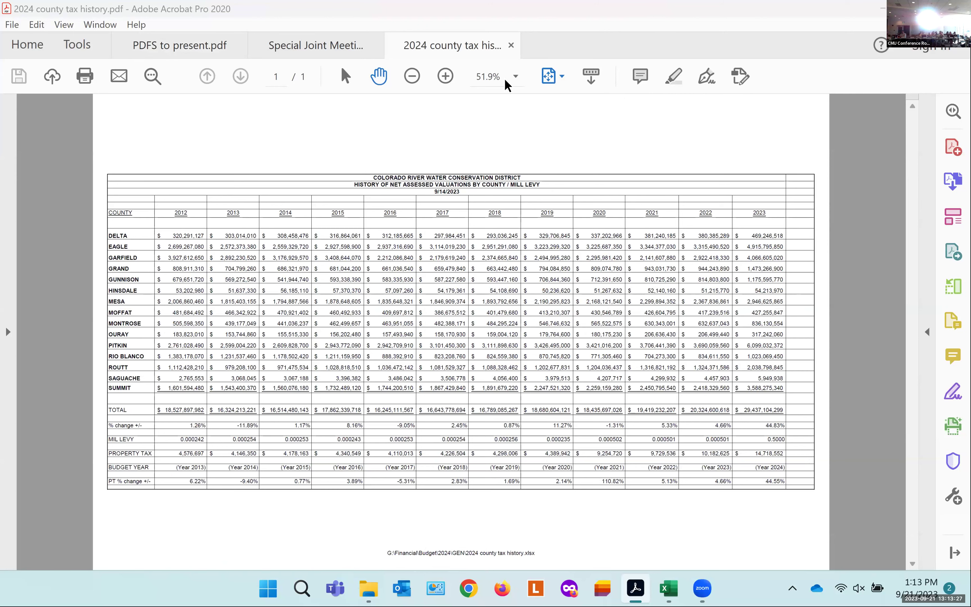
pyautogui.click(444, 76)
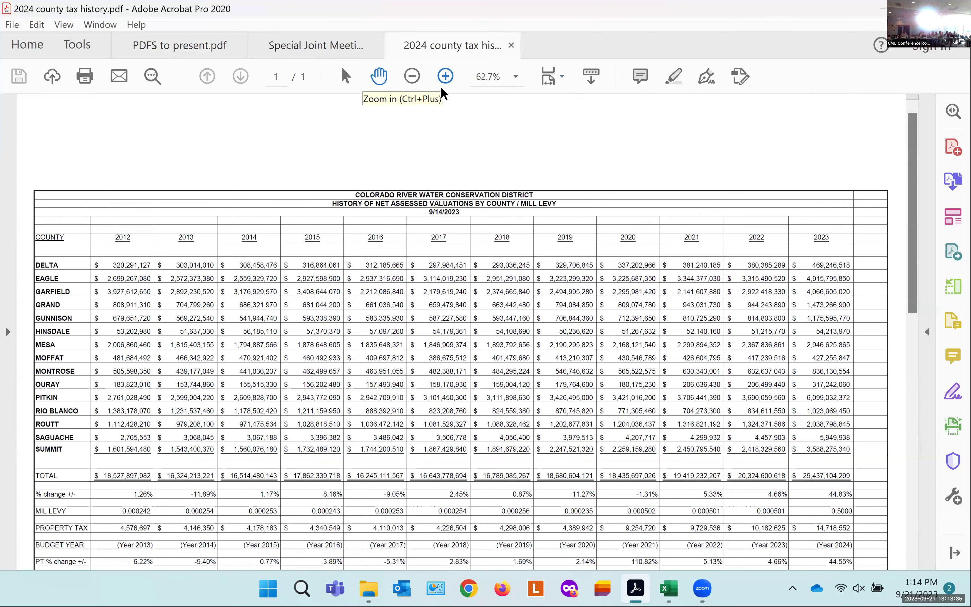
pyautogui.moveTo(465, 232); pyautogui.dragTo(475, 175)
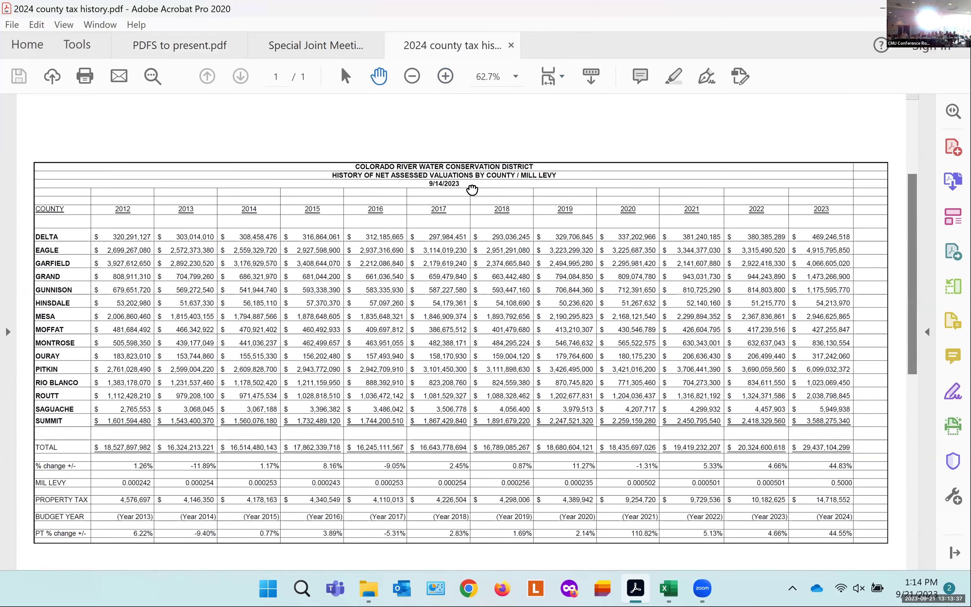
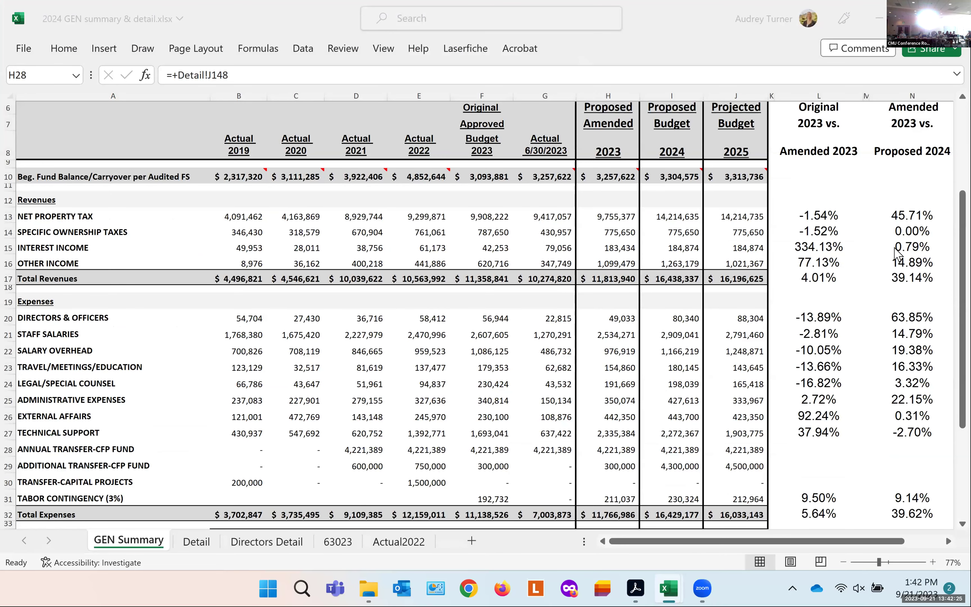
# Step: Switch to the 2024 CPO budget workbook and review the revenue rows in the proposed amended 2023 column
pyautogui.hotkey('alt', 'Tab')
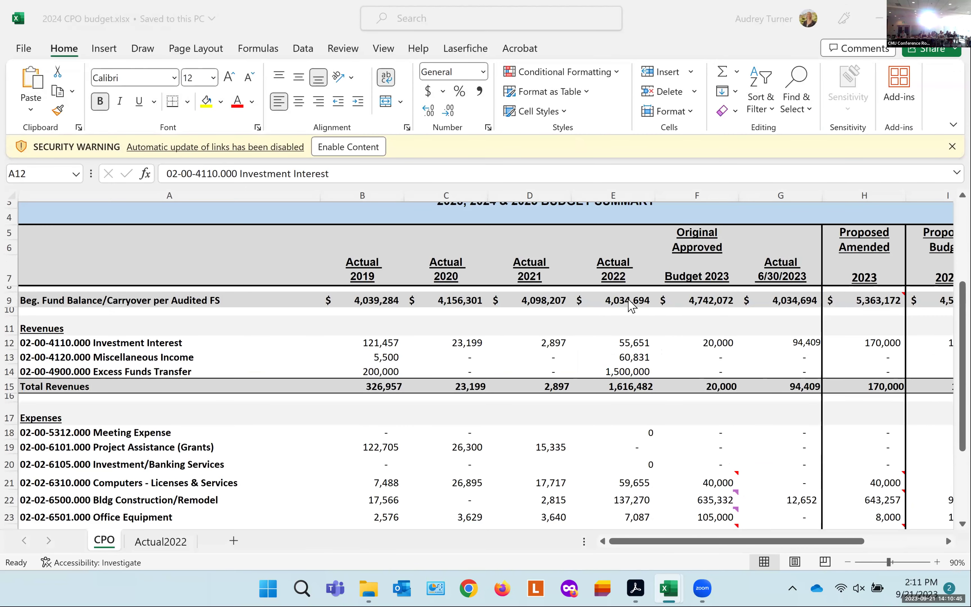
pyautogui.click(656, 542)
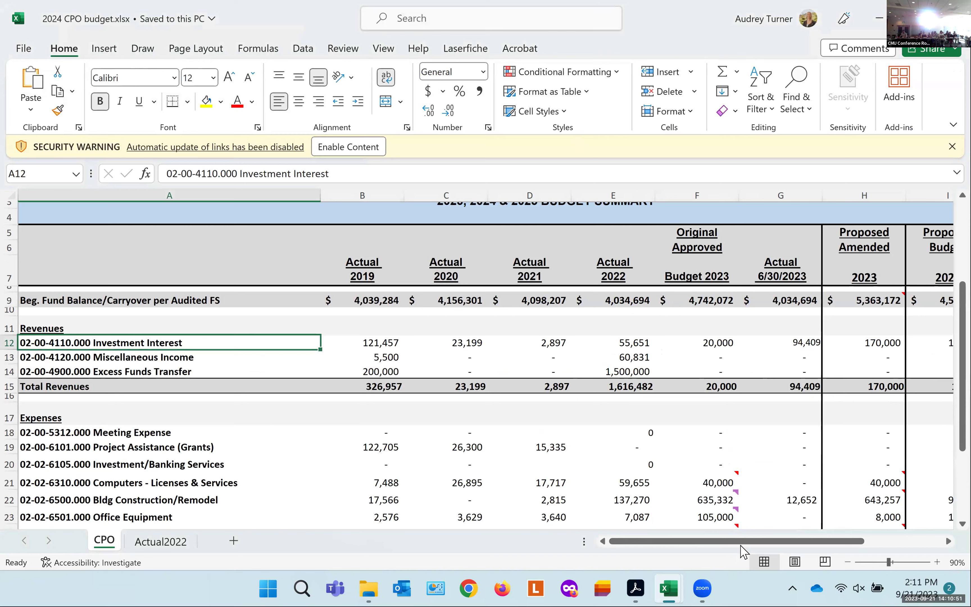
pyautogui.moveTo(743, 543); pyautogui.dragTo(795, 564)
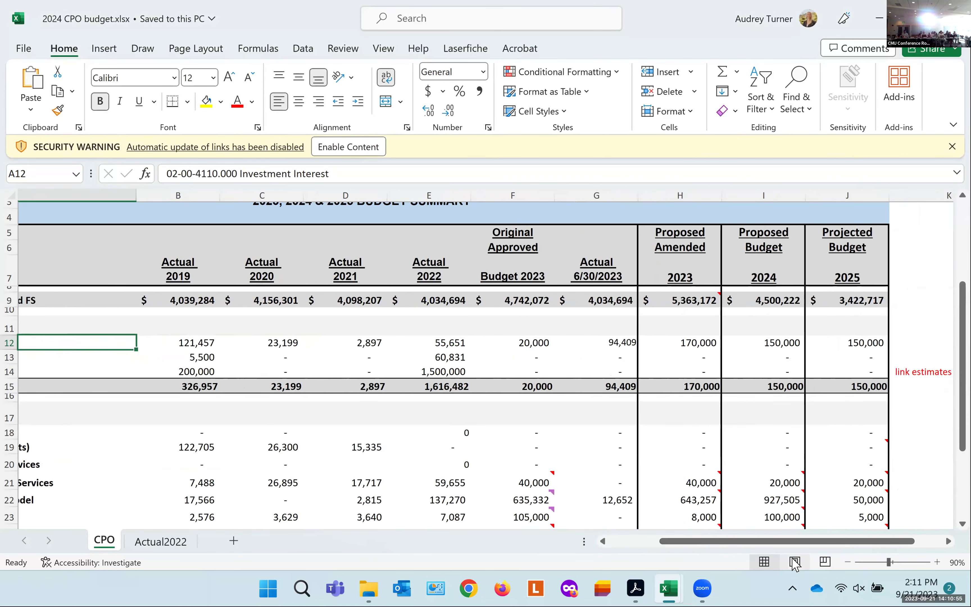
pyautogui.click(687, 329)
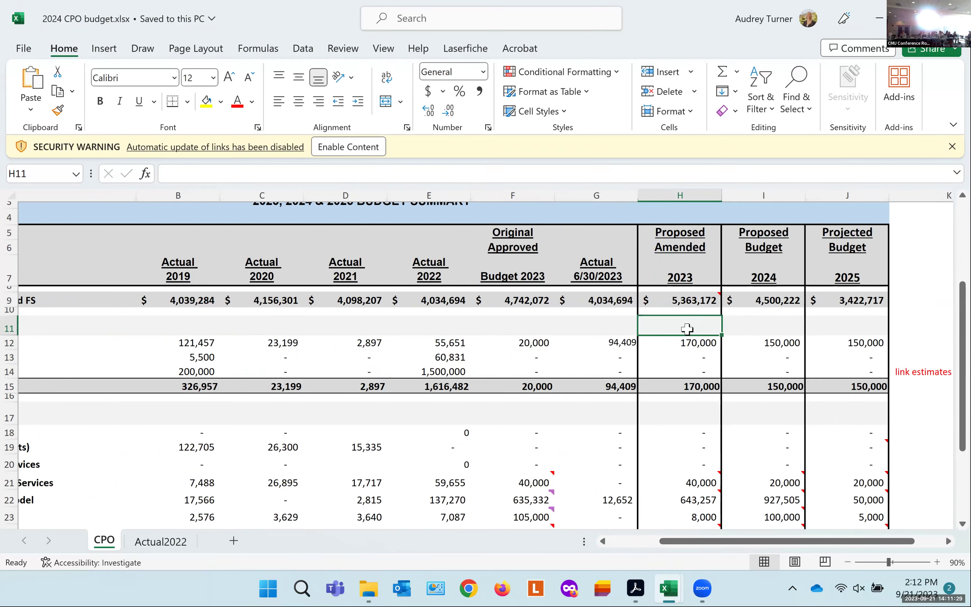
pyautogui.press('Down')
pyautogui.press('Down')
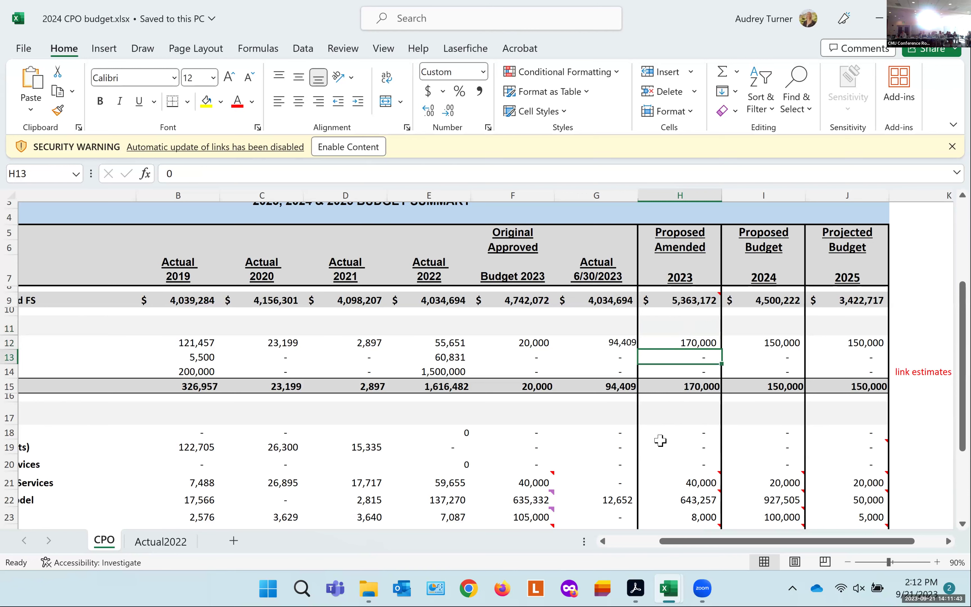
# Step: Go down the proposed amended 2023 column through the CPO expenses to cell H21, Computers - Licenses & Services
pyautogui.moveTo(963, 430); pyautogui.dragTo(962, 496)
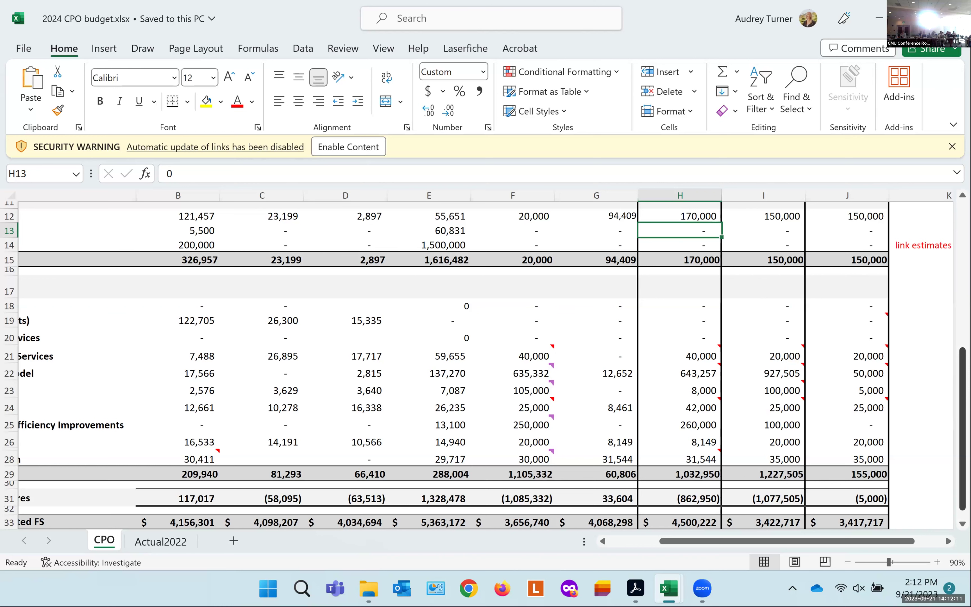
pyautogui.press('Down')
pyautogui.press('Down')
pyautogui.press('Down')
pyautogui.press('Down')
pyautogui.press('Down')
pyautogui.press('Down')
pyautogui.press('Down')
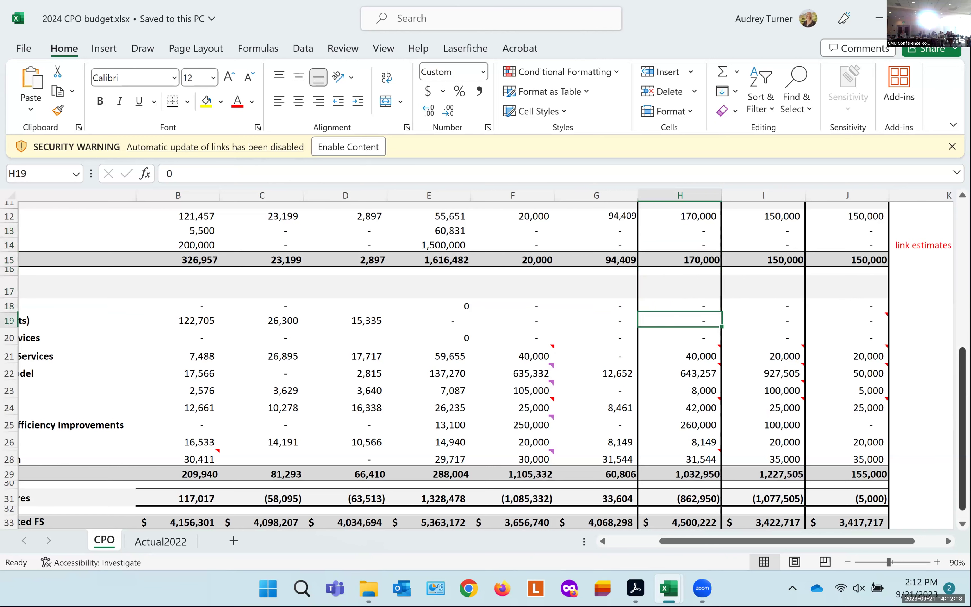
pyautogui.press('Down')
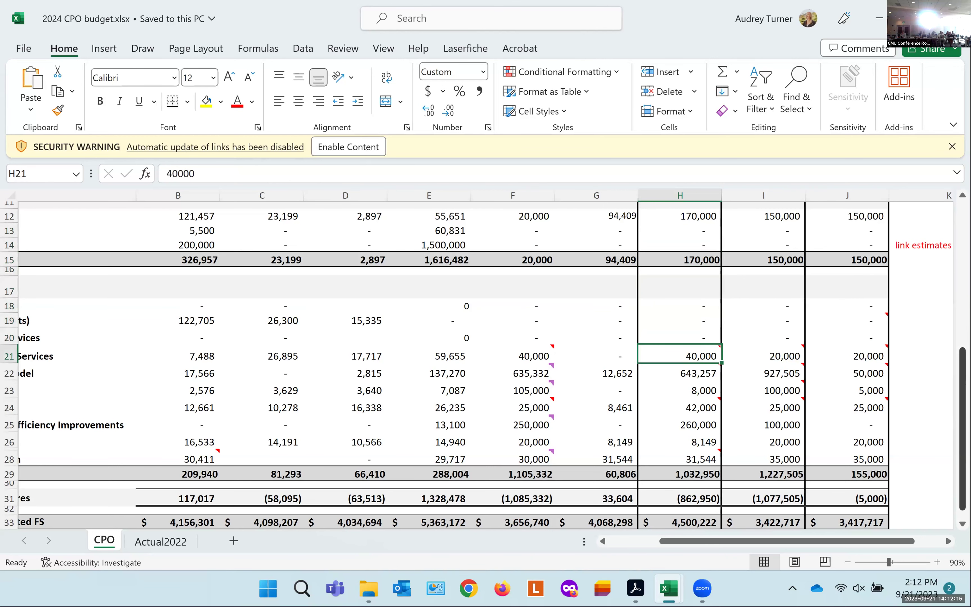
# Step: Reduce the sheet zoom to 80% and show the account labels together with the budget columns through 2025
pyautogui.click(848, 562)
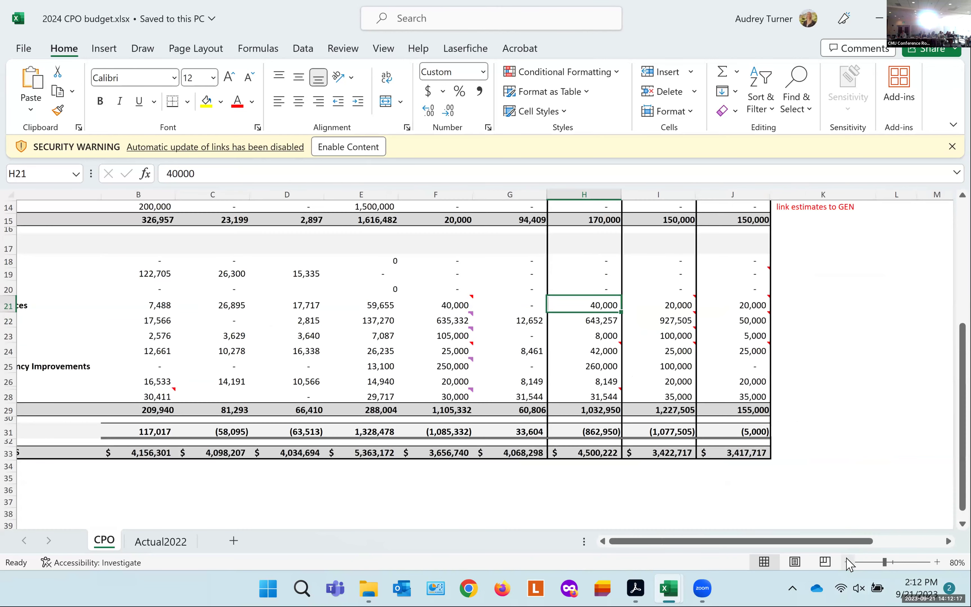
pyautogui.moveTo(839, 542); pyautogui.dragTo(797, 560)
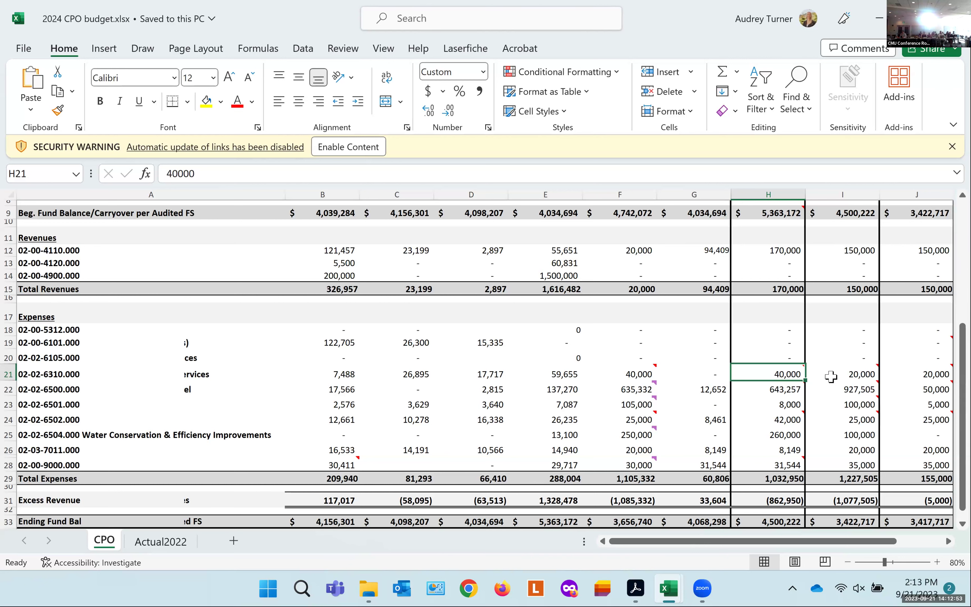
pyautogui.moveTo(821, 374)
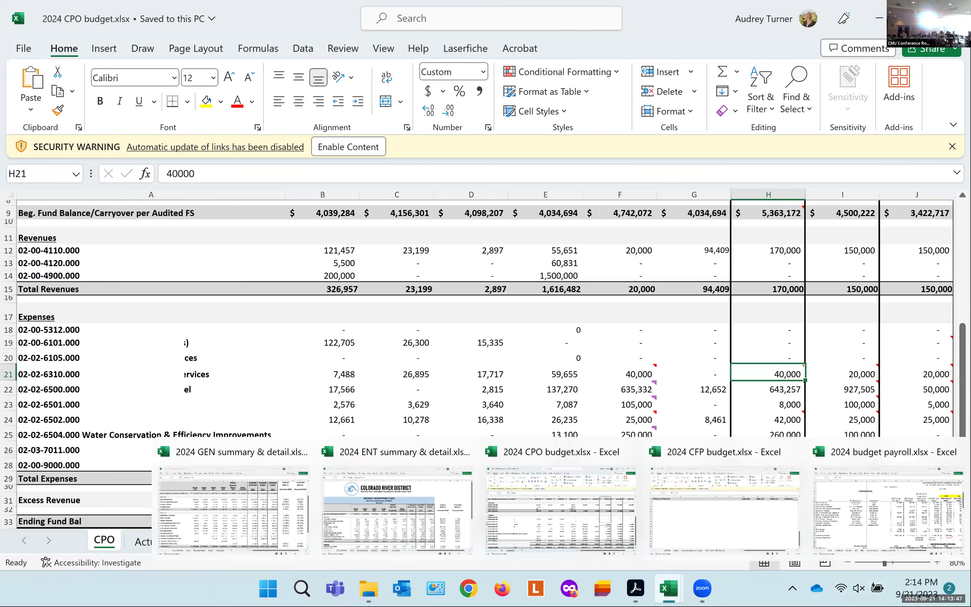
# Step: Switch to the 2024 ENT summary & detail workbook and review the Enterprise Fund revenues and expenses down the summary sheet
pyautogui.moveTo(636, 588)
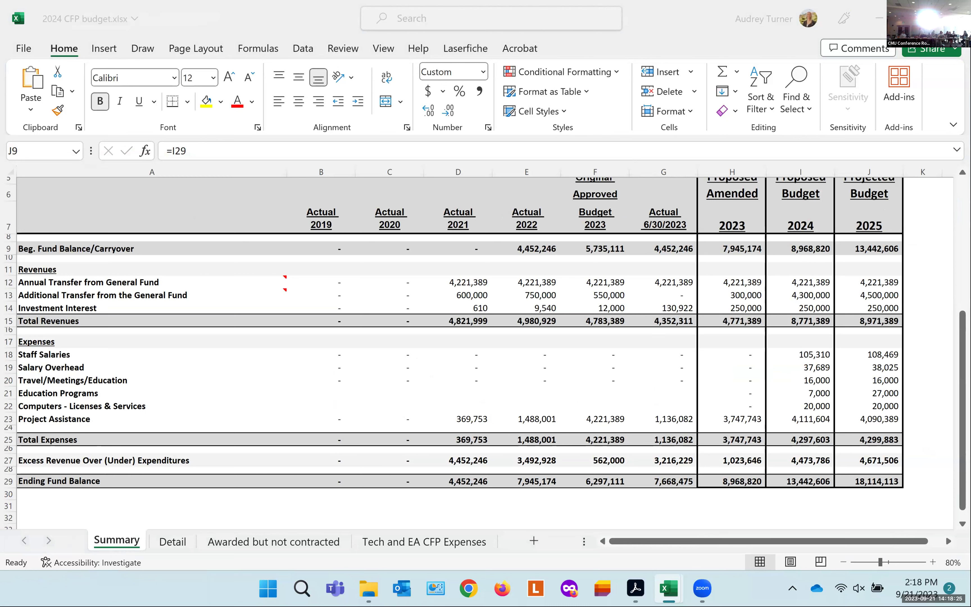
pyautogui.hotkey('alt', 'Tab')
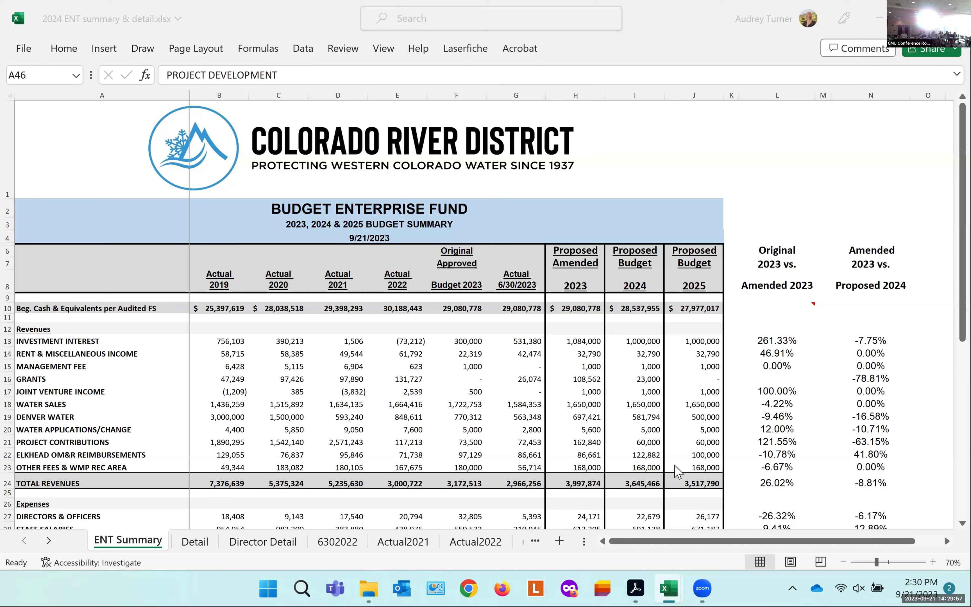
pyautogui.scroll(-1, 678, 465)
pyautogui.scroll(-4, 678, 466)
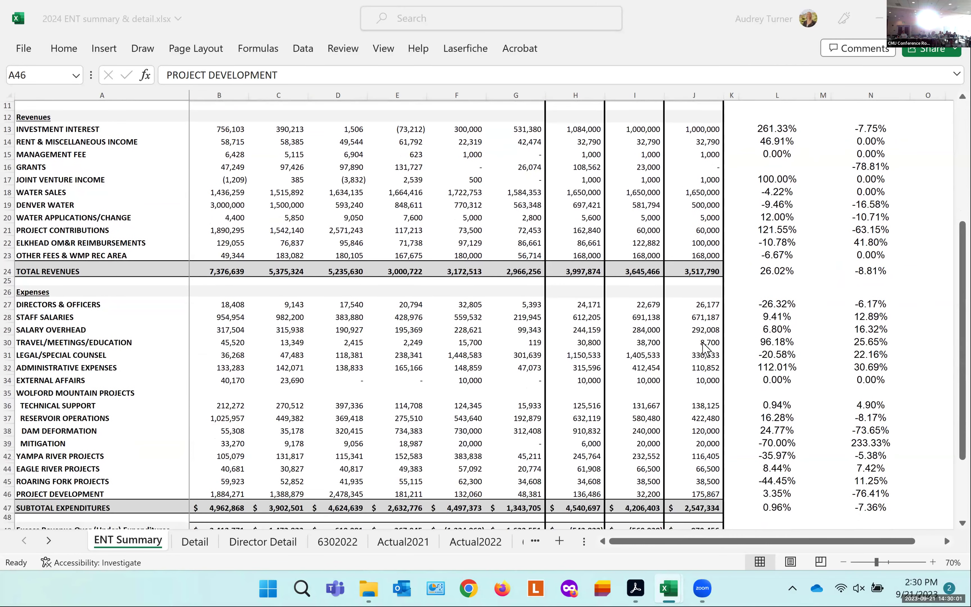
pyautogui.scroll(-1, 651, 376)
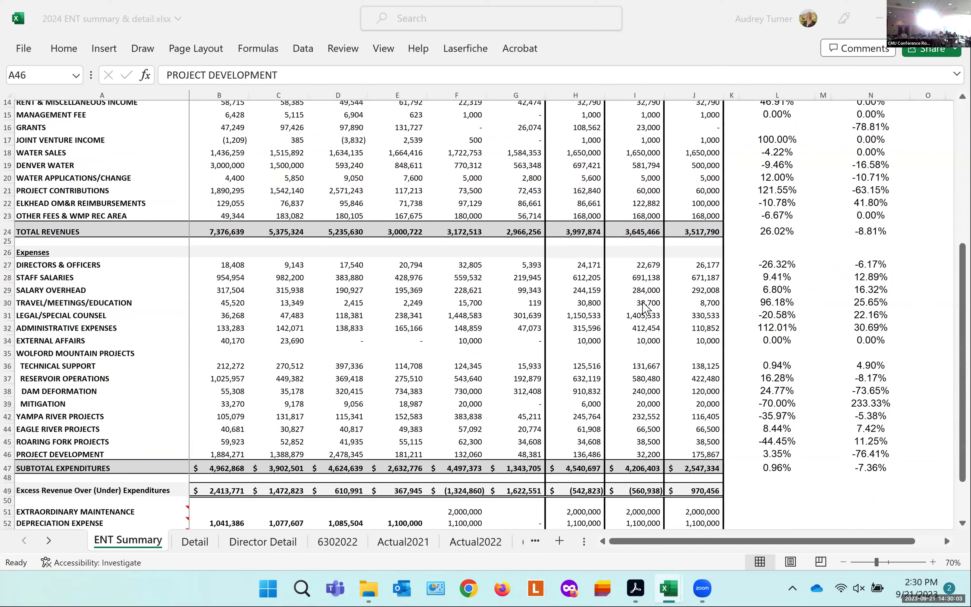